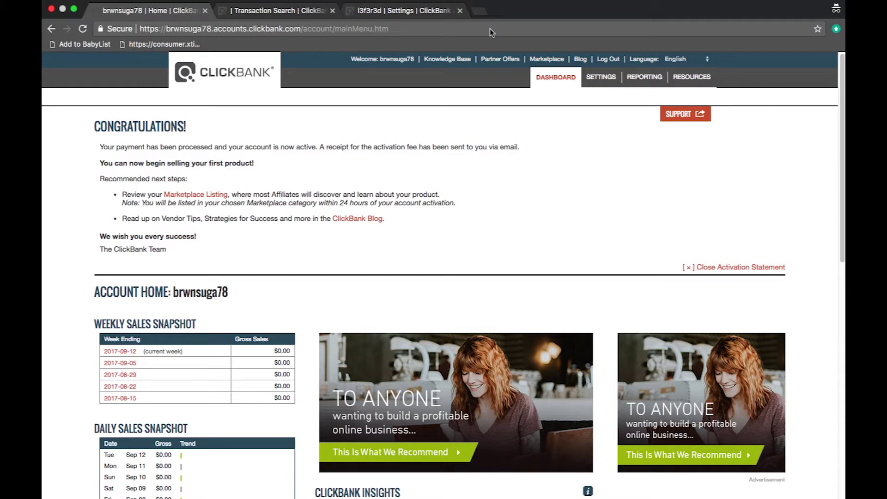
# Step: Open Settings and review My Account's contact, payment ($100.00 threshold, Check) and API key sections
pyautogui.click(599, 78)
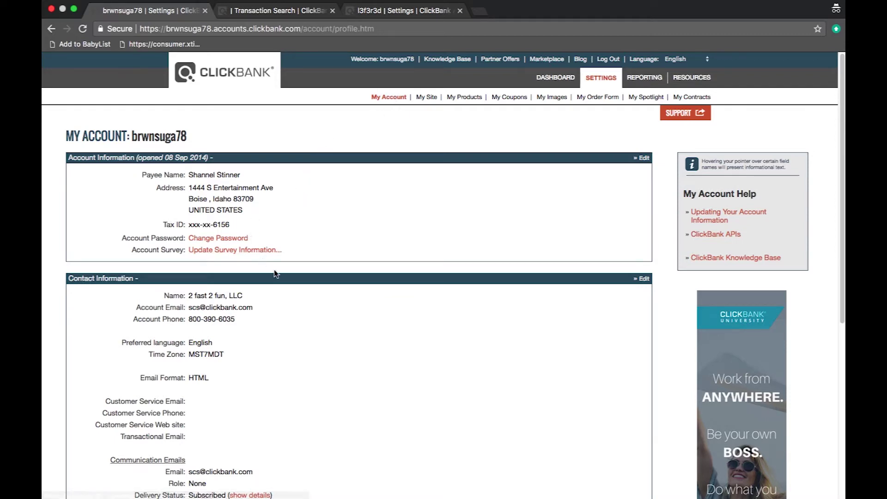
pyautogui.scroll(-2, 326, 326)
pyautogui.scroll(-5, 325, 327)
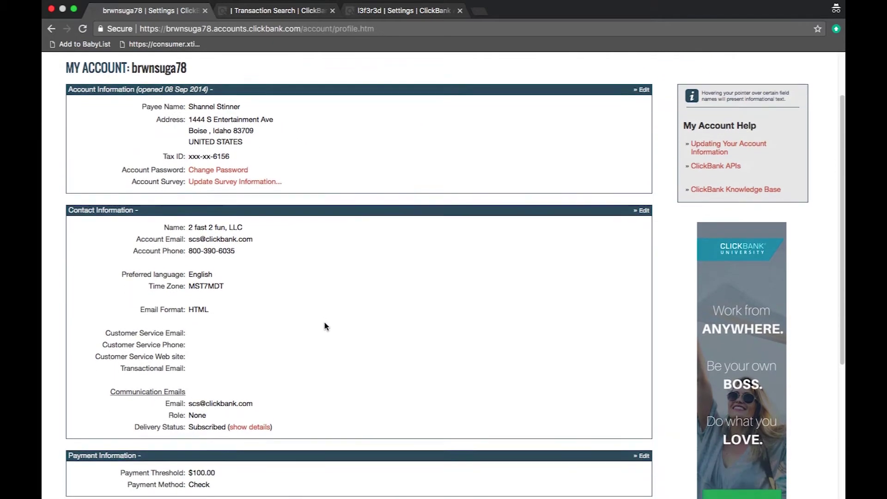
pyautogui.scroll(-4, 326, 327)
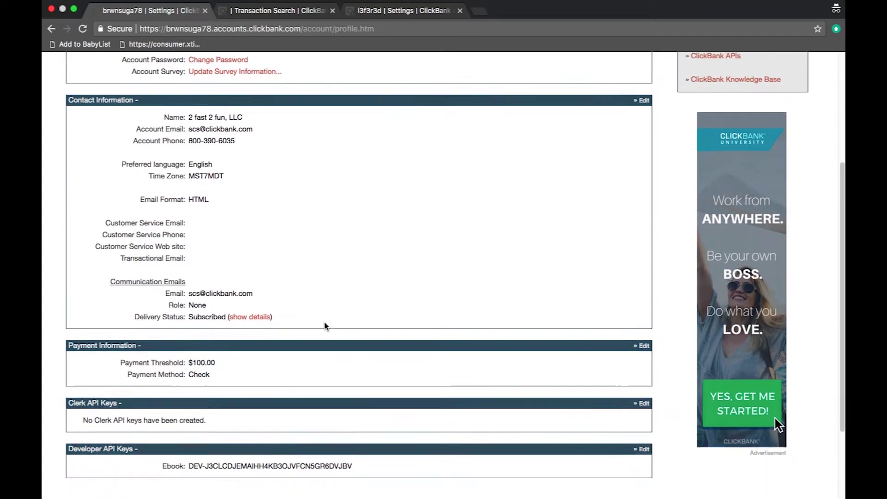
pyautogui.scroll(-1, 326, 326)
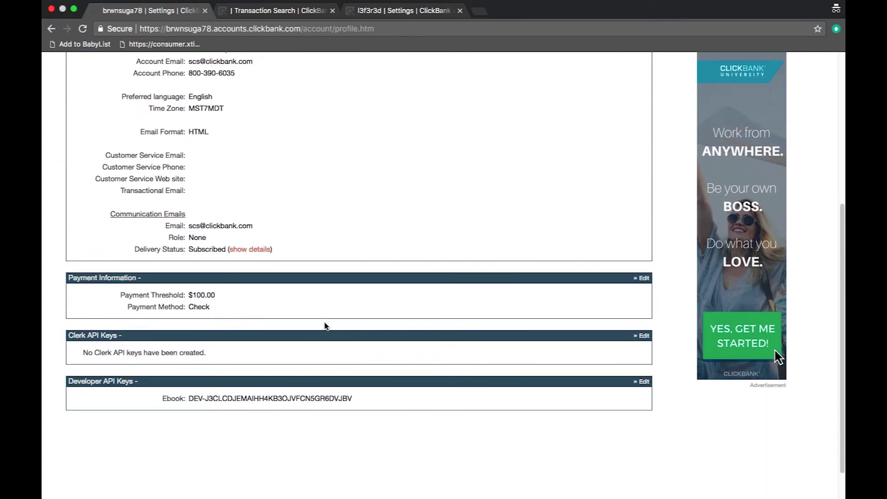
pyautogui.scroll(12, 404, 408)
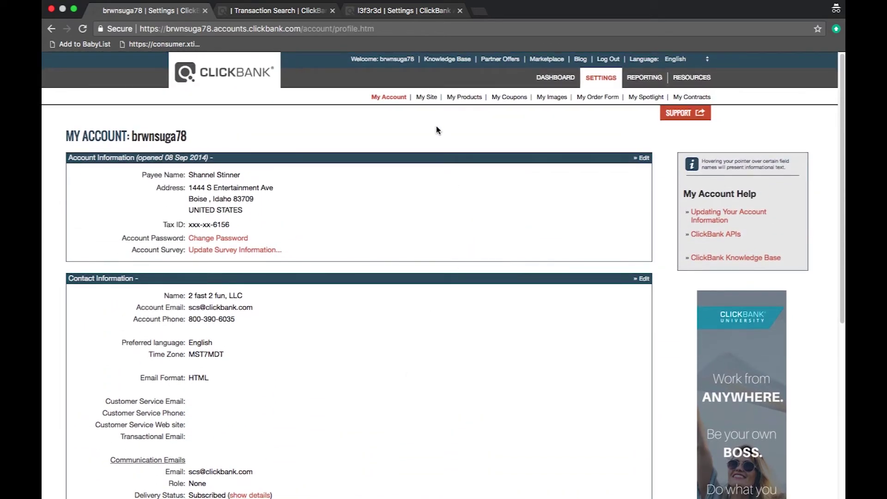
# Step: Open My Site and review its sections, including Activated status and marketplace information
pyautogui.click(430, 99)
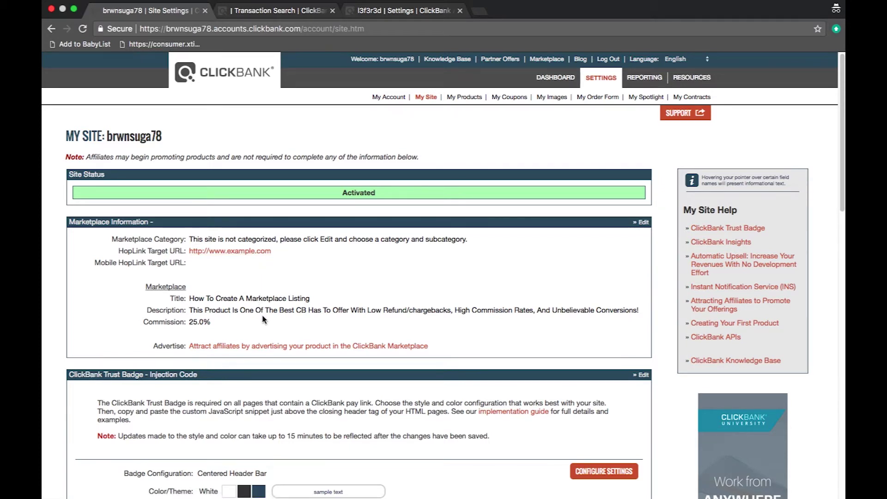
pyautogui.scroll(-5, 262, 319)
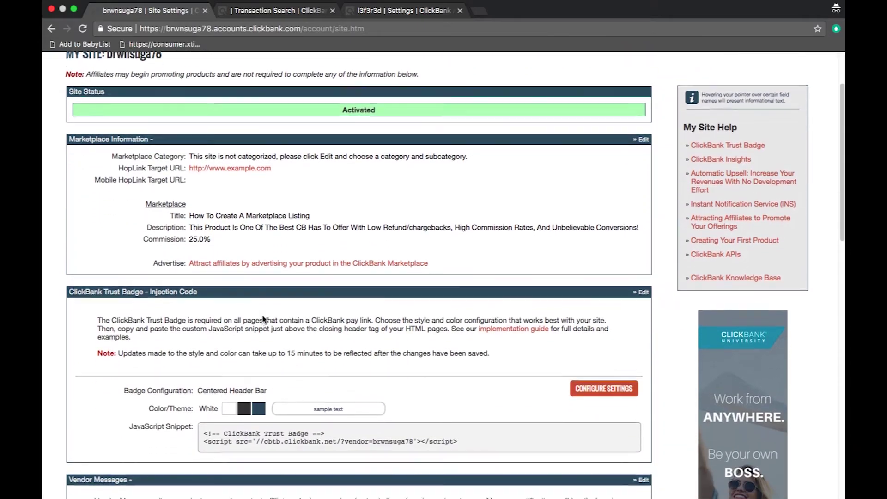
pyautogui.scroll(-9, 263, 316)
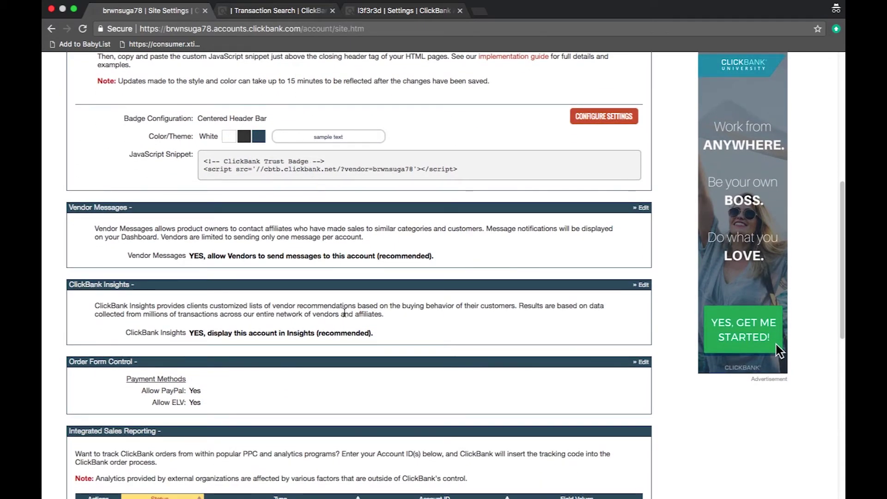
pyautogui.scroll(-5, 344, 313)
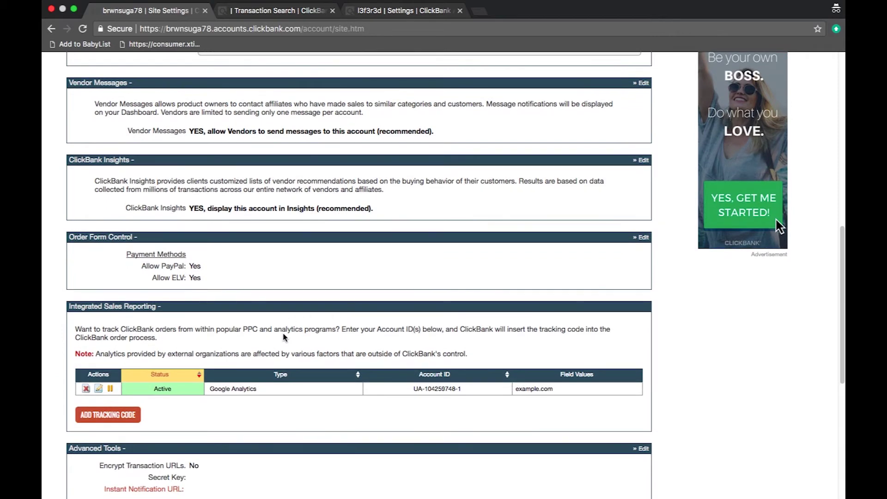
pyautogui.scroll(-4, 283, 337)
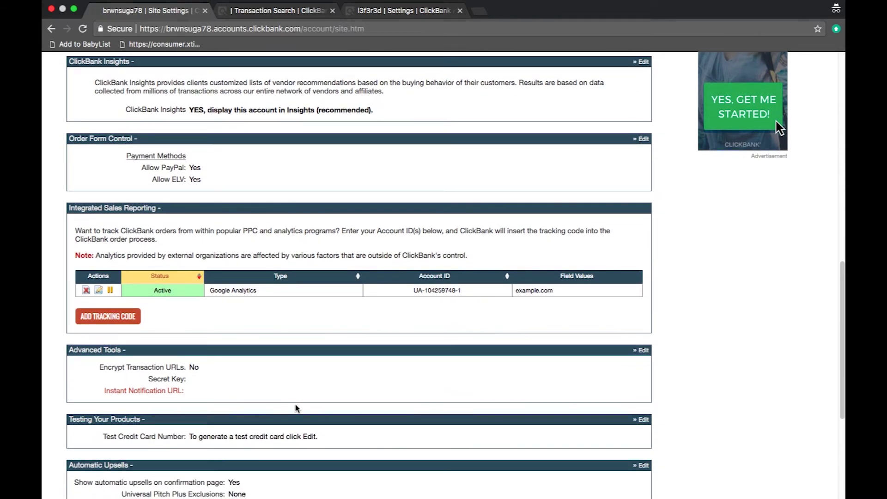
pyautogui.scroll(-5, 402, 434)
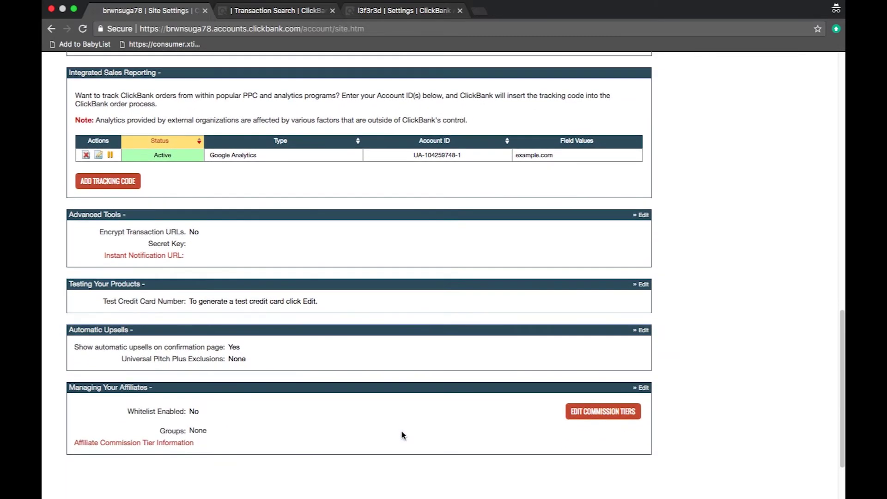
pyautogui.moveTo(183, 449)
# Step: Return to the top of My Site and go to My Products, listing four approved products
pyautogui.scroll(1, 599, 420)
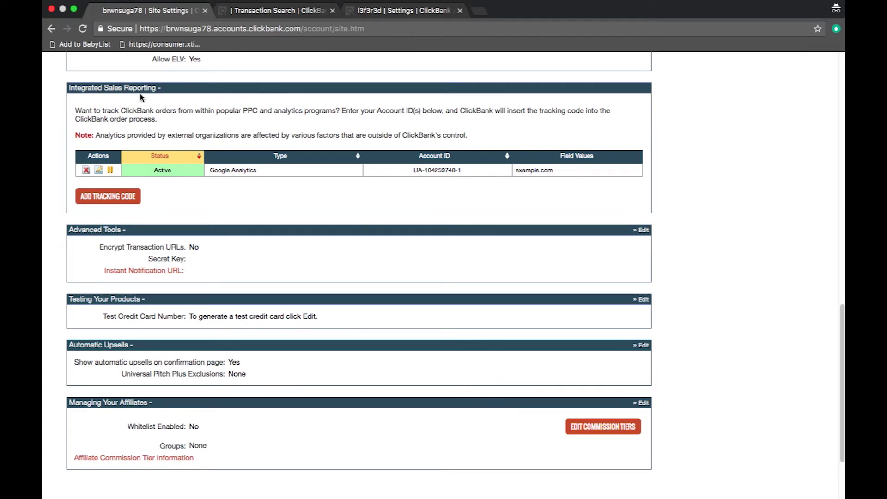
pyautogui.moveTo(99, 417)
pyautogui.scroll(10, 331, 327)
pyautogui.scroll(5, 331, 327)
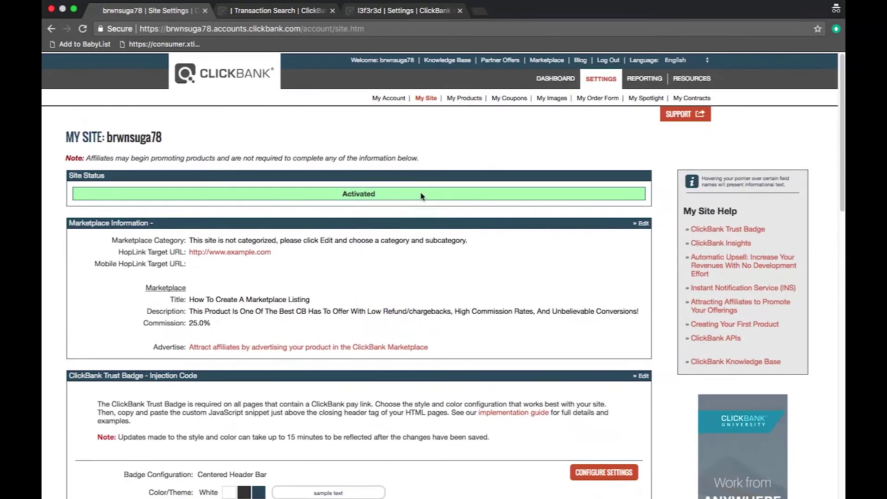
pyautogui.click(455, 98)
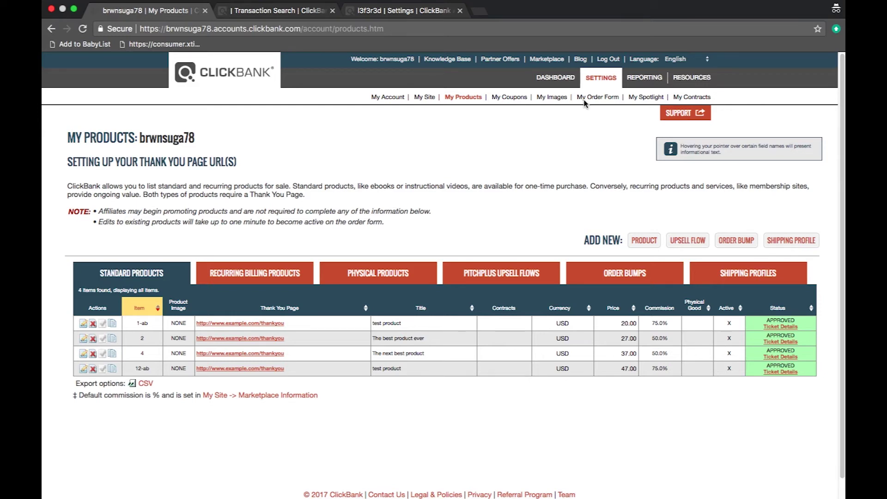
# Step: Visit My Coupons and My Images, starting a new image upload and cancelling it
pyautogui.click(517, 98)
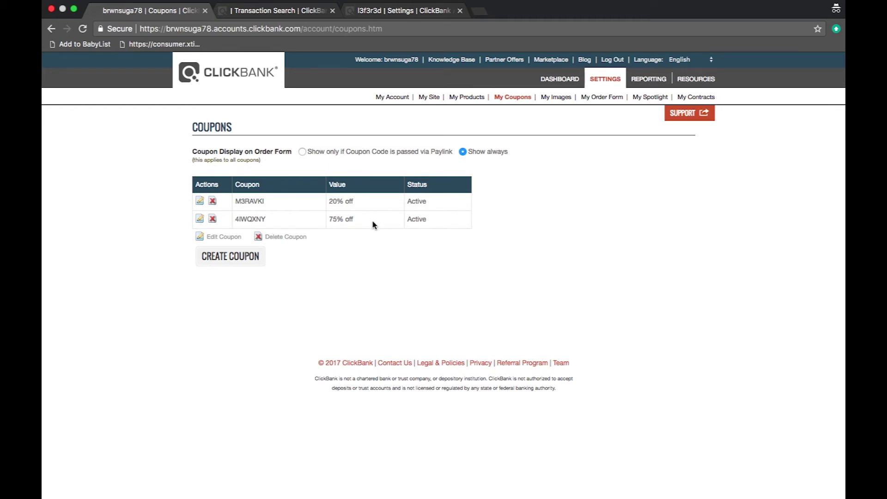
pyautogui.click(553, 98)
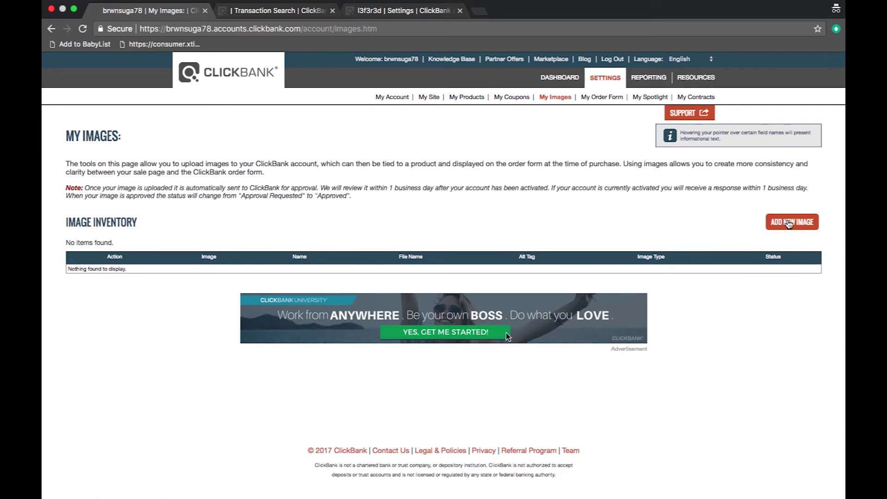
pyautogui.click(789, 224)
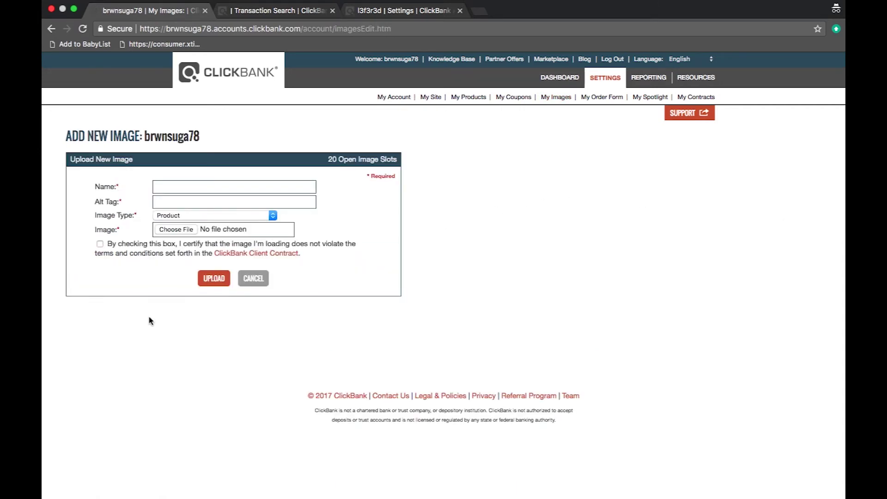
pyautogui.click(253, 279)
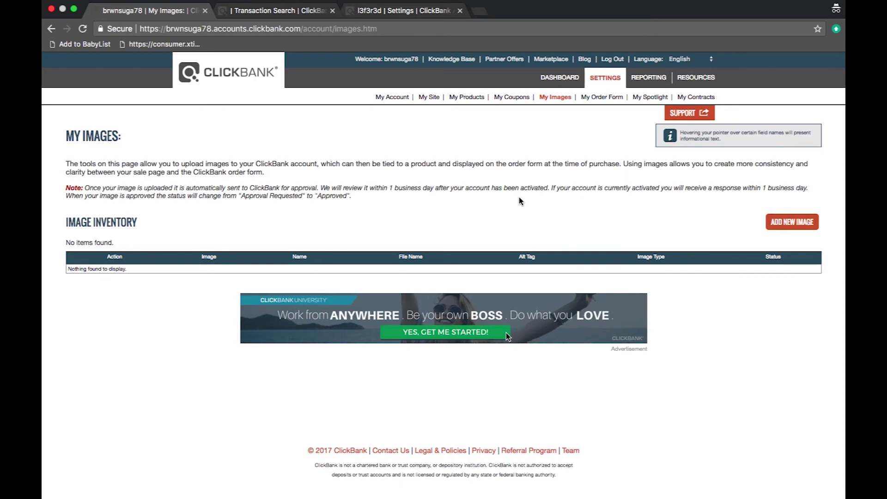
# Step: Review My Order Form with its basic template 'example', then move on to My Spotlight
pyautogui.click(603, 98)
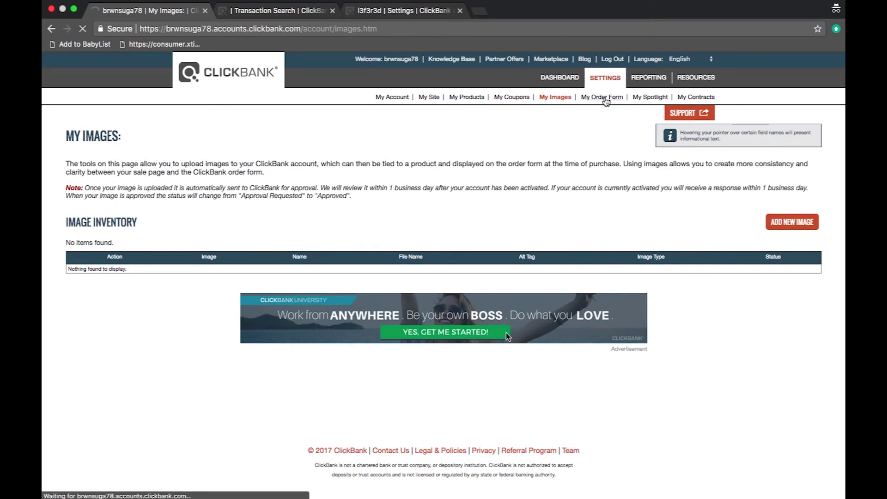
pyautogui.scroll(-2, 486, 166)
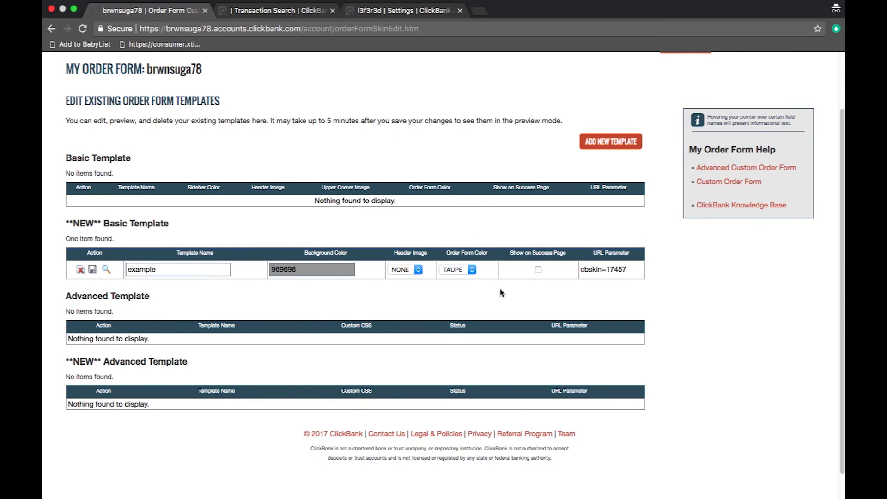
pyautogui.scroll(3, 501, 292)
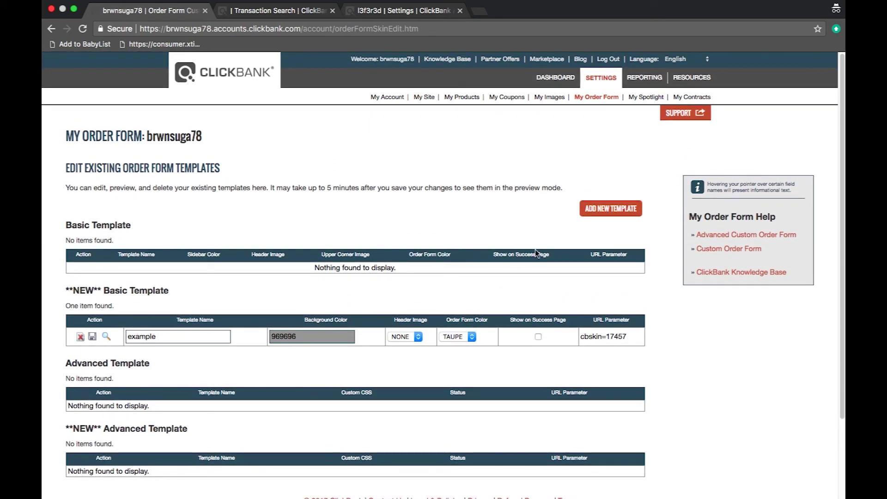
pyautogui.click(655, 100)
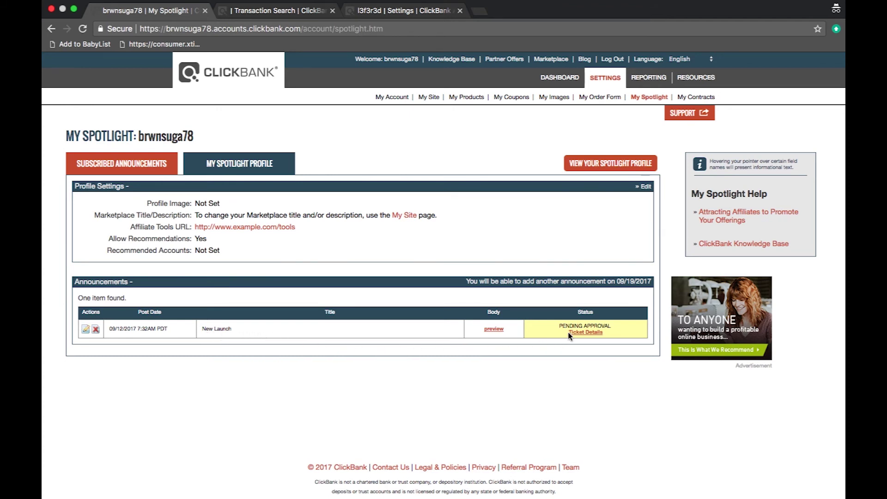
# Step: Go from the Spotlight page to My Contracts, which shows no contracts found
pyautogui.click(690, 98)
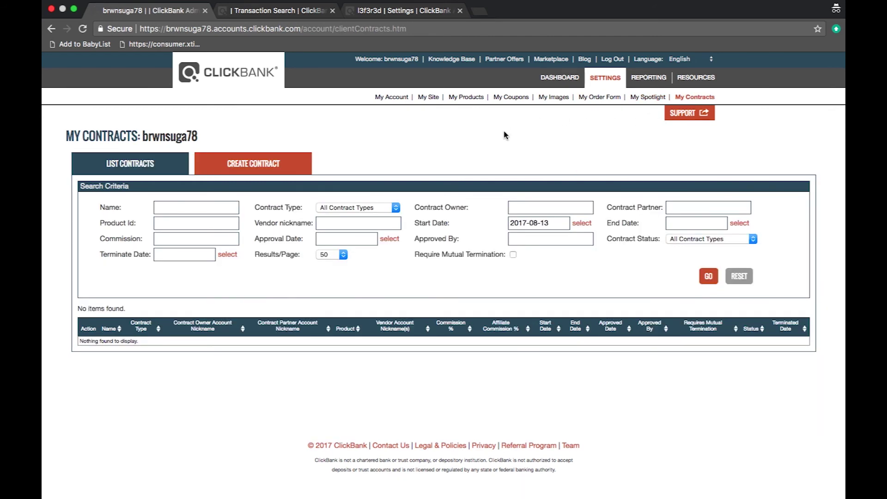
# Step: Open the new-contract form, look it over, and cancel back to the empty contracts list
pyautogui.click(263, 165)
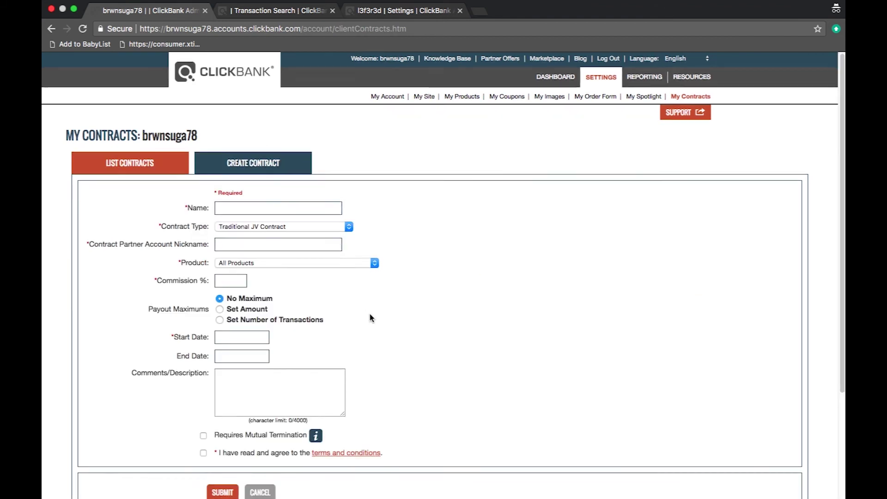
pyautogui.scroll(-3, 370, 318)
pyautogui.scroll(3, 370, 318)
pyautogui.scroll(-2, 370, 318)
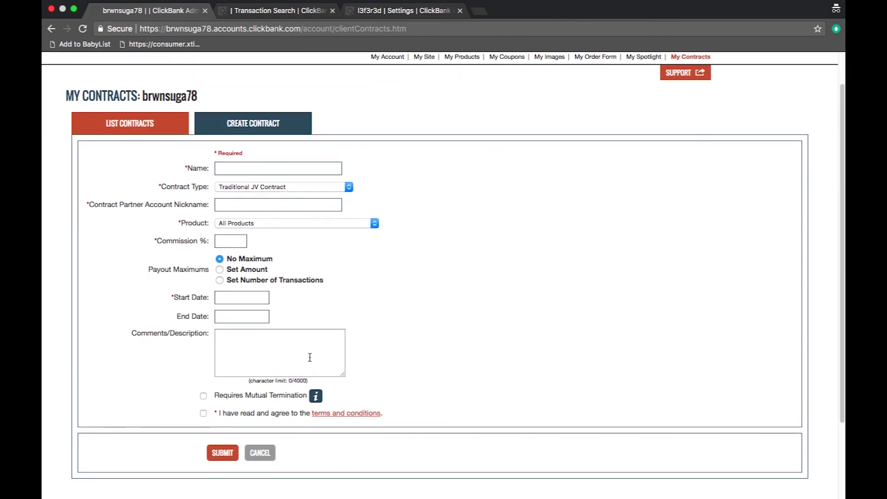
pyautogui.click(264, 454)
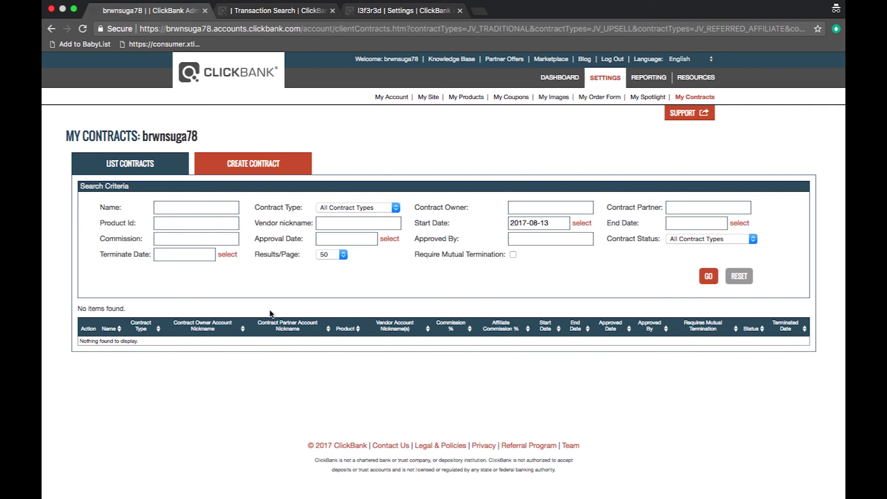